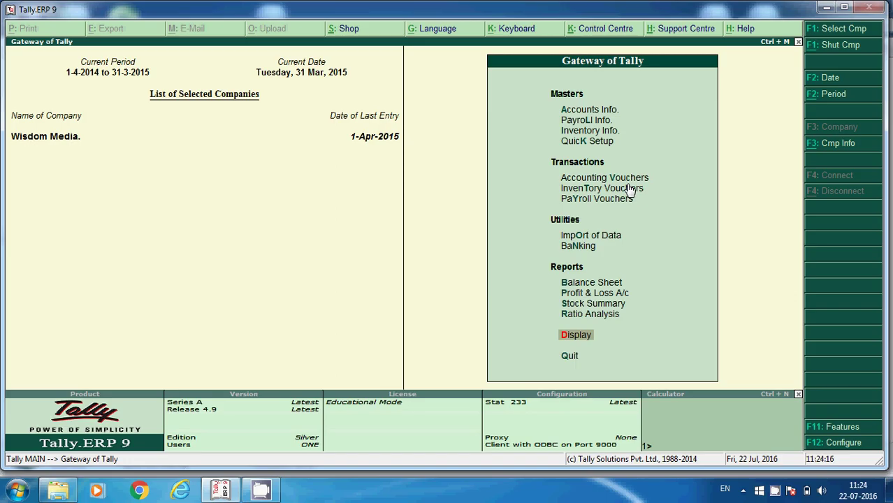
# Step: Display Wisdom Media's Trial Balance in Detailed view, listing ledgers under each group
pyautogui.click(579, 335)
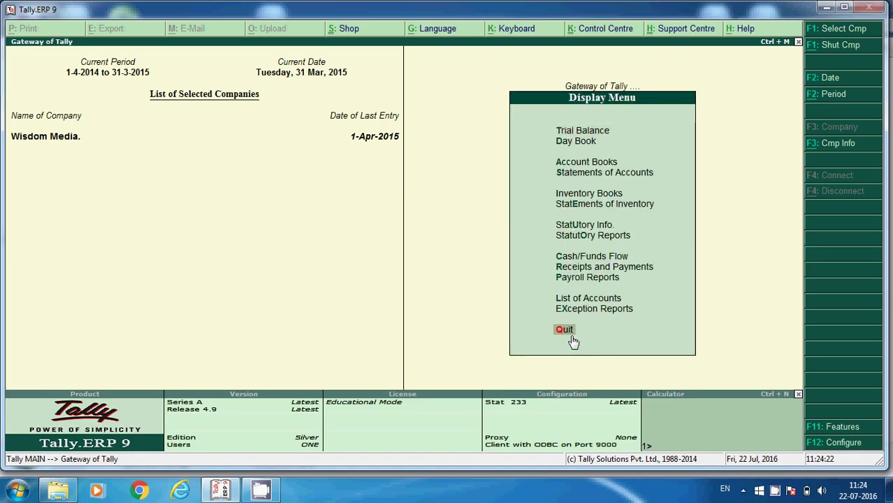
pyautogui.click(584, 135)
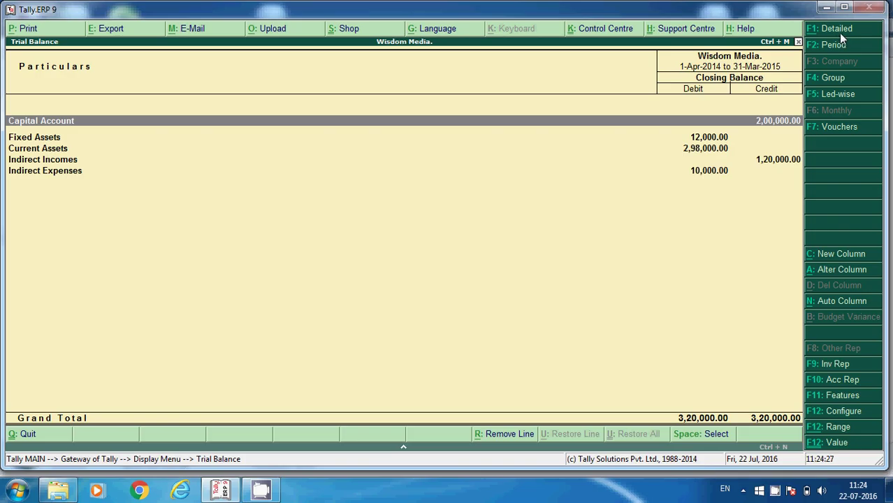
pyautogui.click(838, 33)
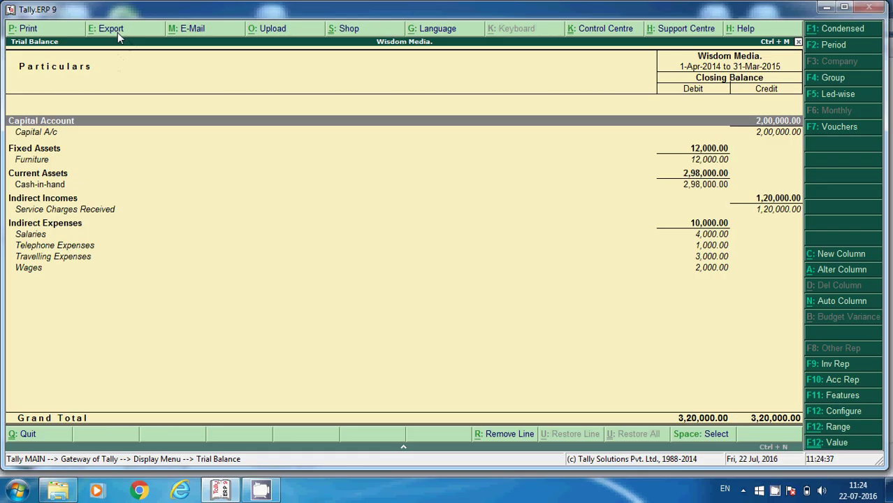
# Step: Begin the trial balance export, keeping Restricted language and PDF format
pyautogui.click(117, 31)
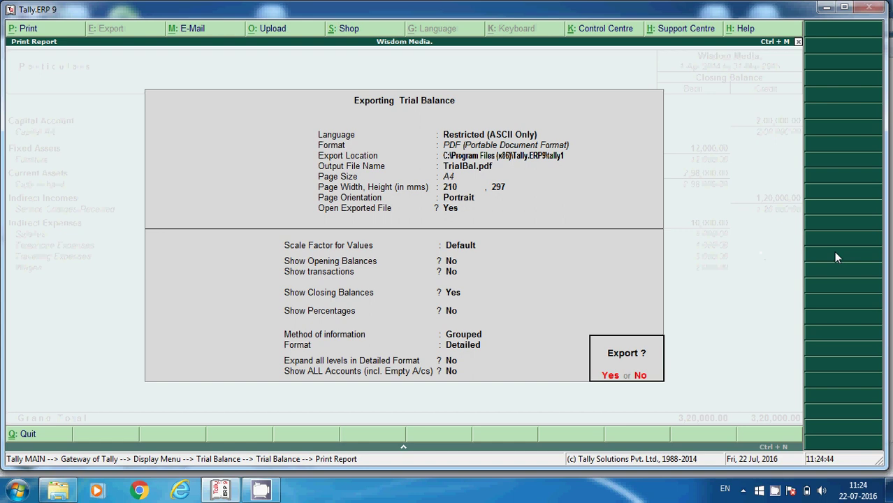
pyautogui.press('n')
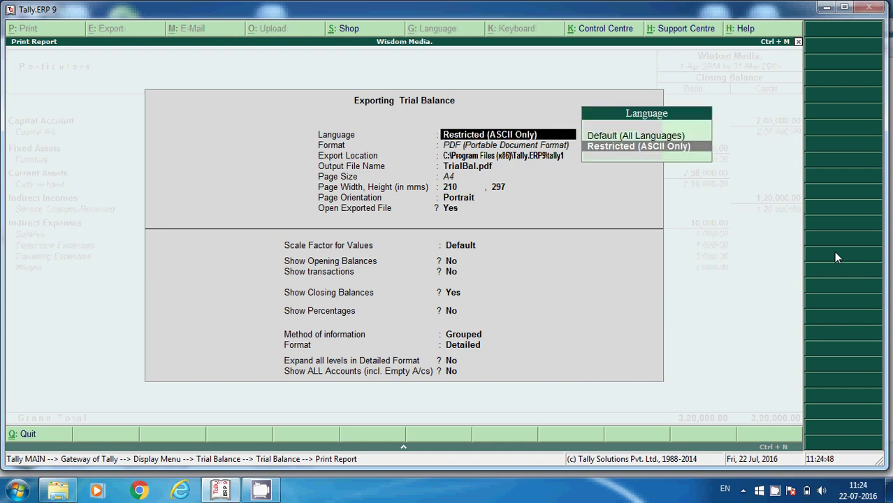
pyautogui.press('Return')
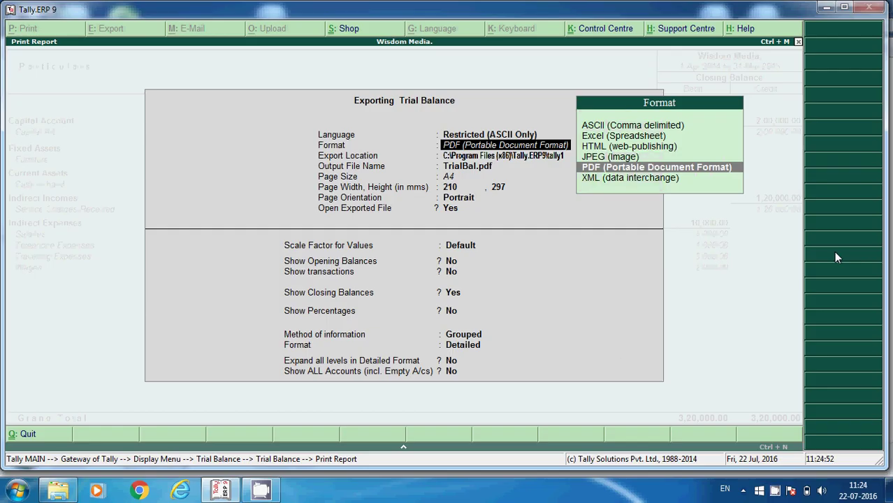
pyautogui.press('Return')
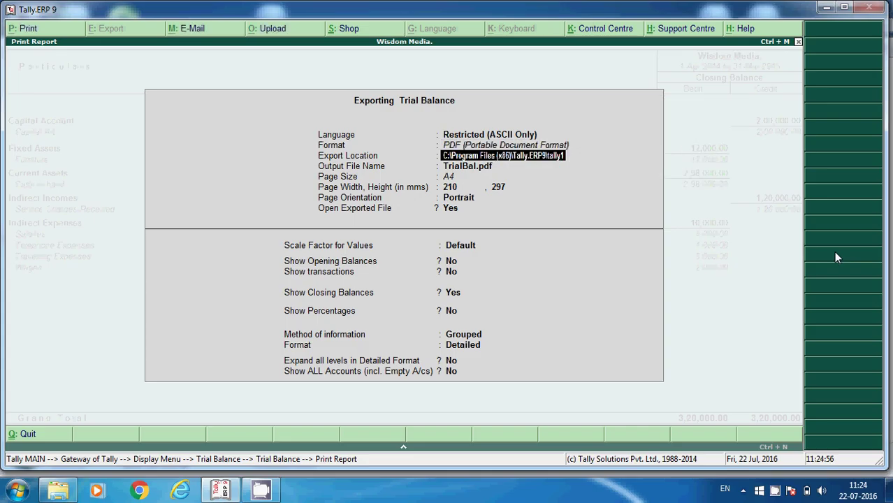
# Step: Replace the end of the export location path with 'wisdom m…' toward C:\wisdom media
pyautogui.press('BackSpace')
pyautogui.press('BackSpace')
pyautogui.press('BackSpace')
pyautogui.press('BackSpace')
pyautogui.press('BackSpace')
pyautogui.press('BackSpace')
pyautogui.press('BackSpace')
pyautogui.press('BackSpace')
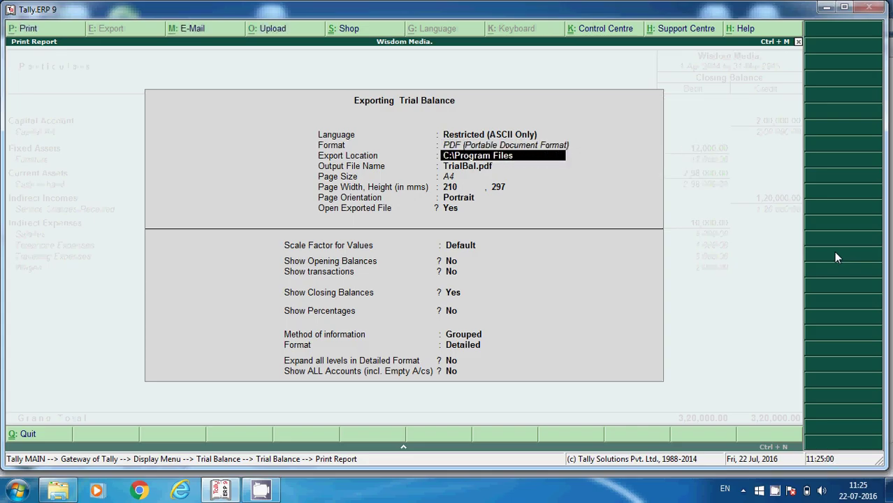
pyautogui.press('BackSpace')
pyautogui.press('BackSpace')
pyautogui.press('BackSpace')
pyautogui.press('BackSpace')
pyautogui.press('BackSpace')
pyautogui.press('BackSpace')
pyautogui.press('BackSpace')
pyautogui.press('BackSpace')
pyautogui.press('BackSpace')
pyautogui.press('BackSpace')
pyautogui.write('wisd')
pyautogui.write('om m')
pyautogui.press('BackSpace')
pyautogui.press('BackSpace')
# Step: Finish the C:\wisdom media location, keeping TrialBal.pdf, A4 Portrait and Default scale
pyautogui.write('med')
pyautogui.write('ia')
pyautogui.press('Return')
pyautogui.press('Return')
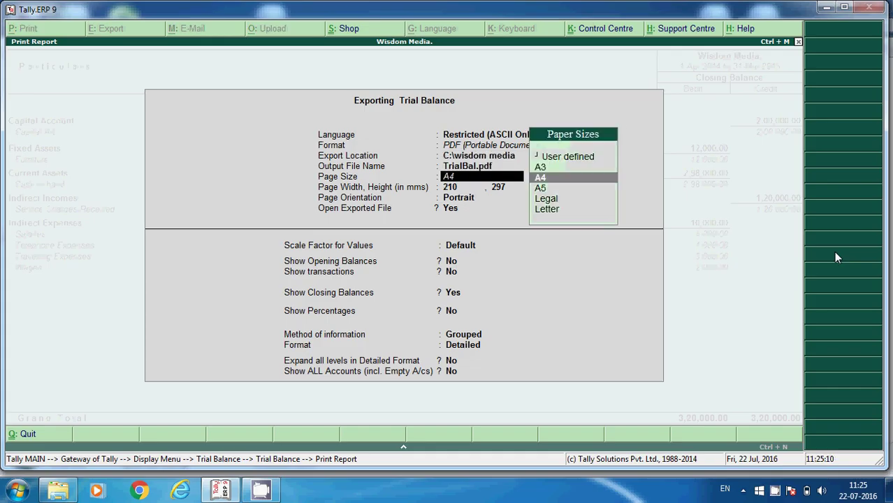
pyautogui.press('Return')
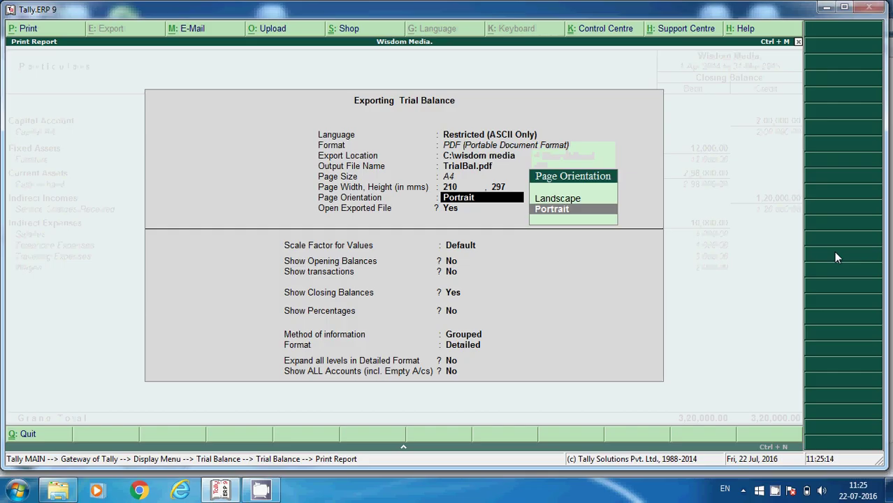
pyautogui.press('Return')
pyautogui.press('BackSpace')
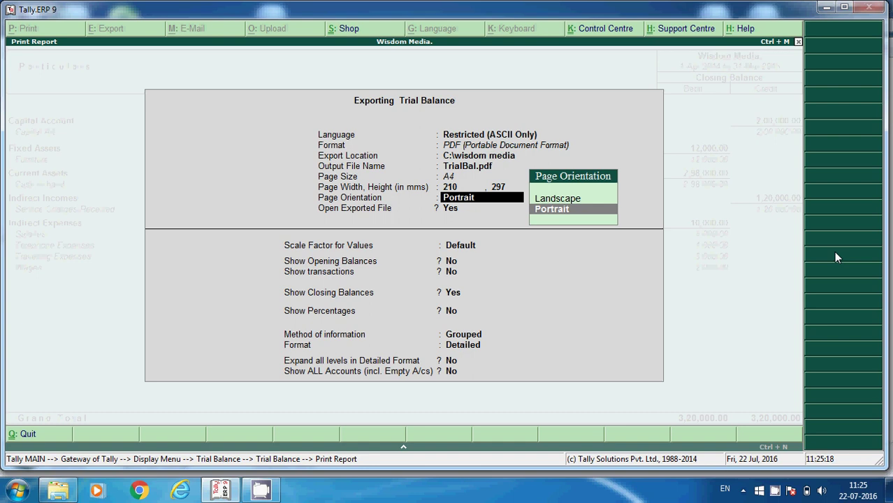
pyautogui.press('Return')
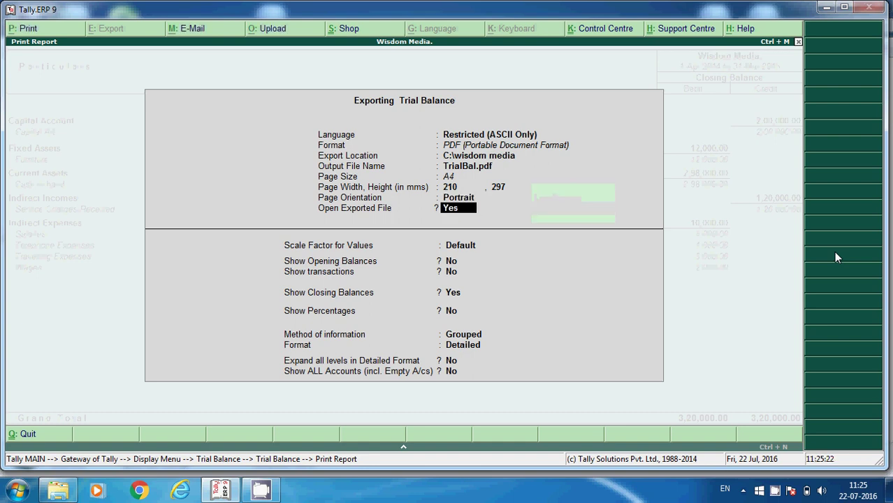
pyautogui.press('Return')
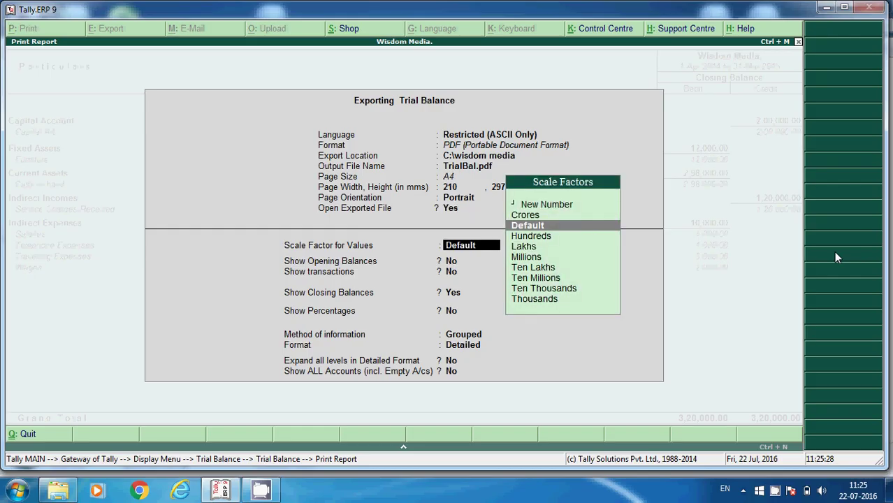
pyautogui.press('Return')
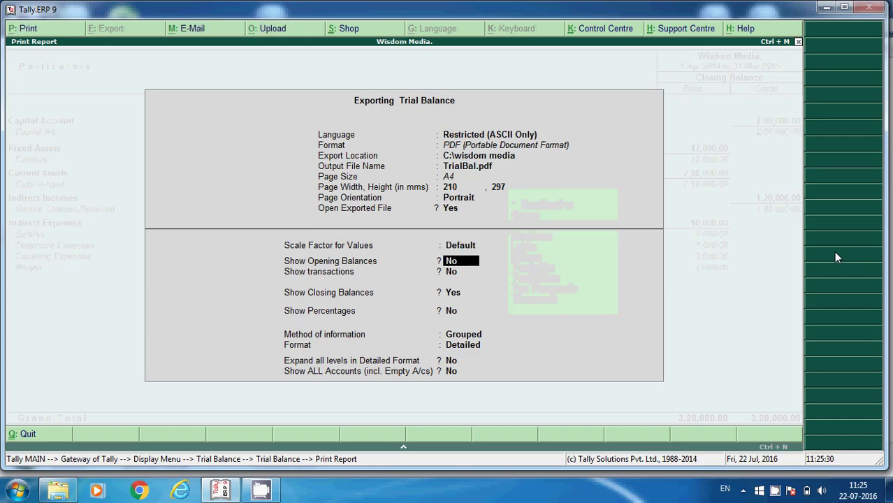
# Step: Turn on opening balances and transactions with Nett off, keep Detailed, and export
pyautogui.press('y')
pyautogui.press('y')
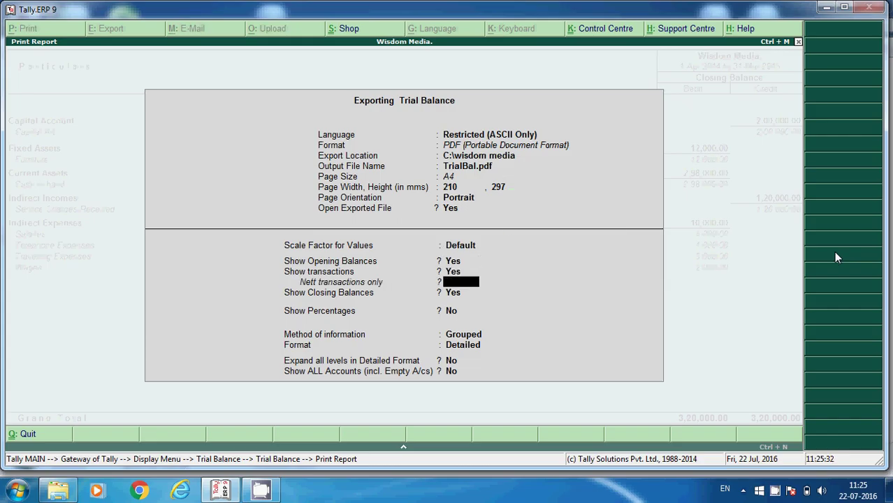
pyautogui.press('n')
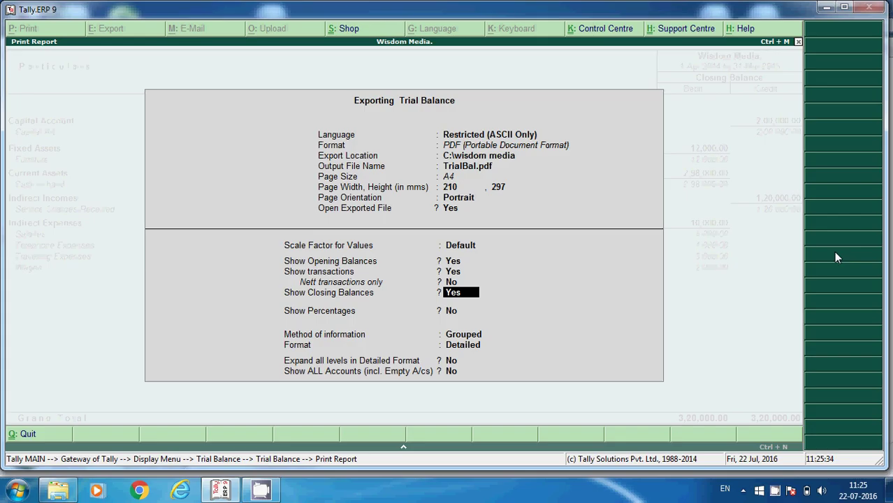
pyautogui.press('Return')
pyautogui.press('Return')
pyautogui.press('Return')
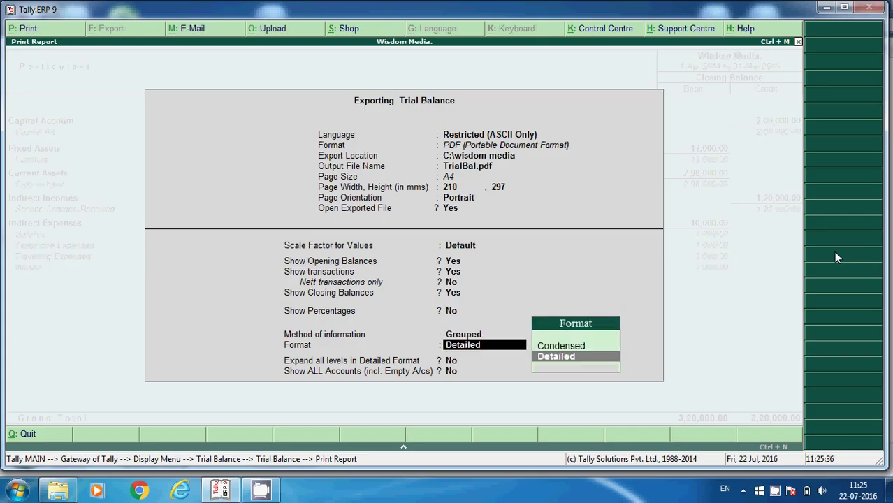
pyautogui.press('Return')
pyautogui.press('Return')
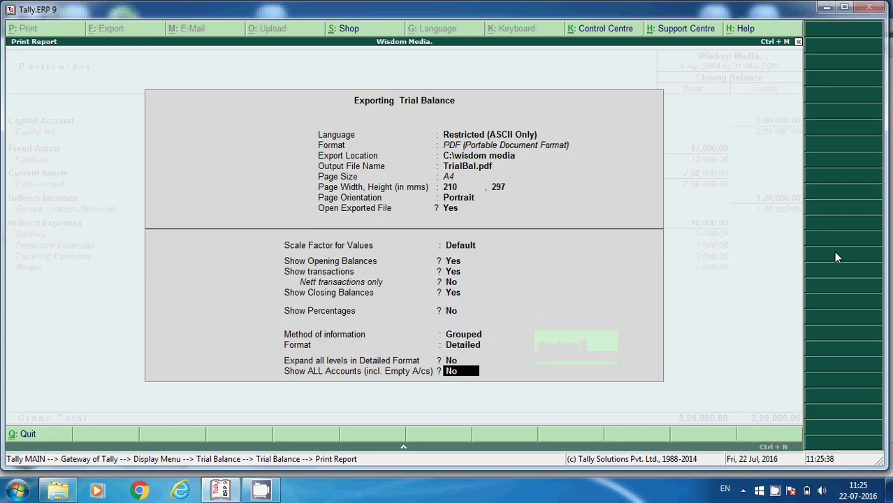
pyautogui.press('Return')
pyautogui.press('Return')
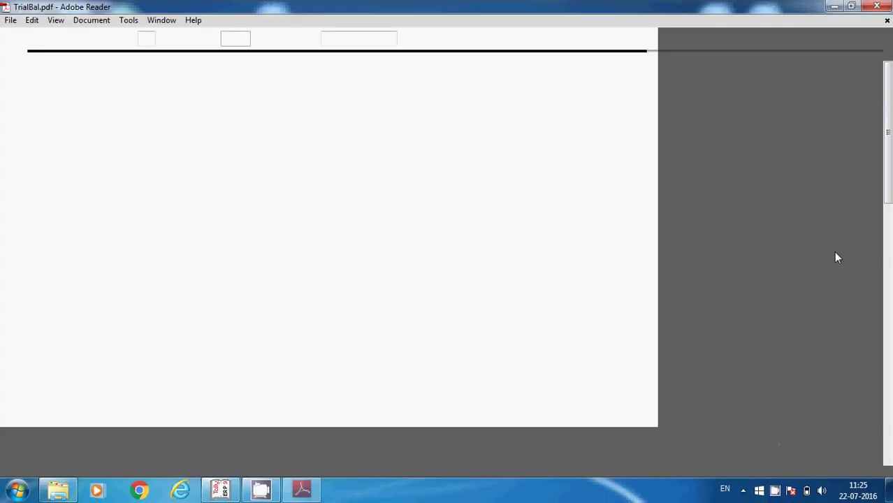
# Step: Check the PDF's 1-Apr-2014 to 31-Mar-2015 period line
pyautogui.scroll(-3, 528, 433)
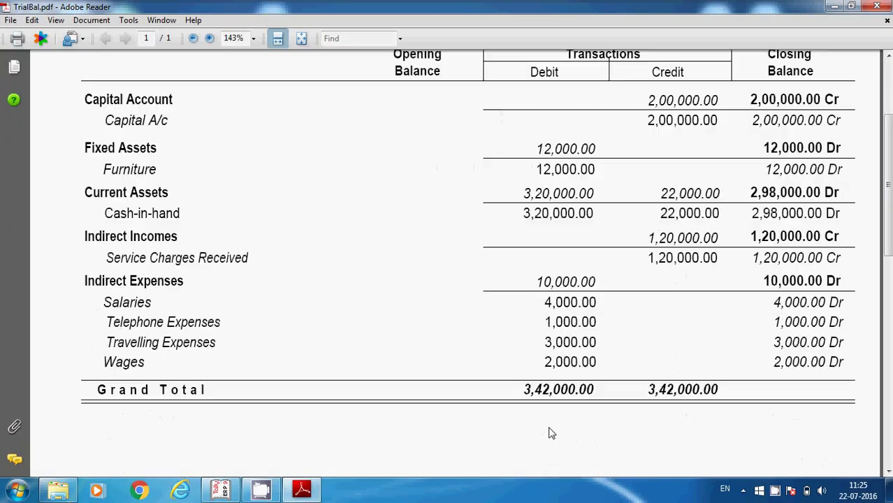
pyautogui.scroll(3, 304, 399)
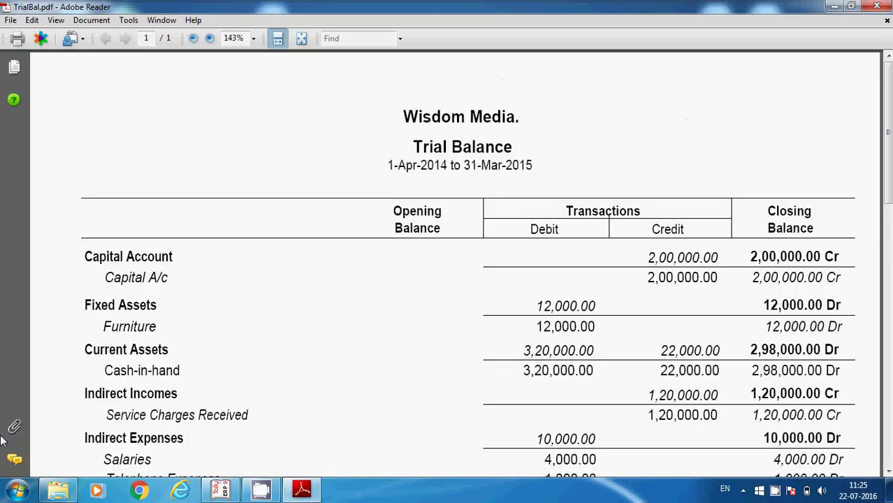
pyautogui.moveTo(533, 169); pyautogui.dragTo(389, 149)
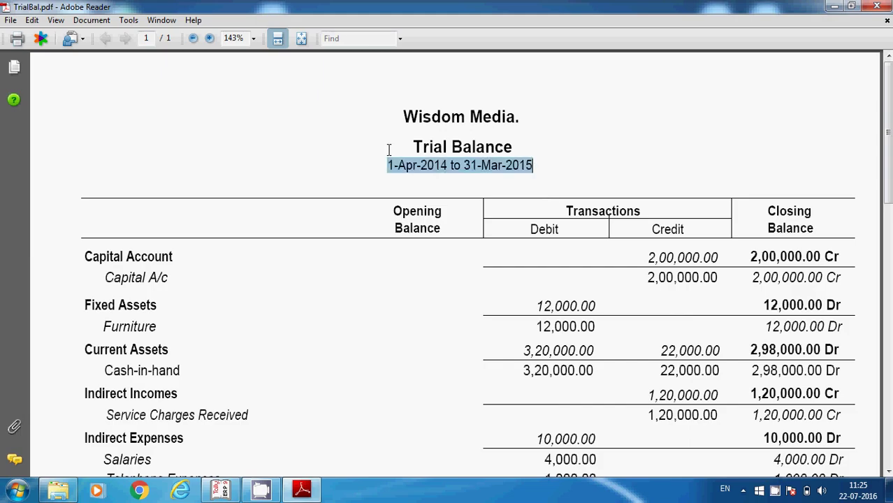
pyautogui.click(550, 148)
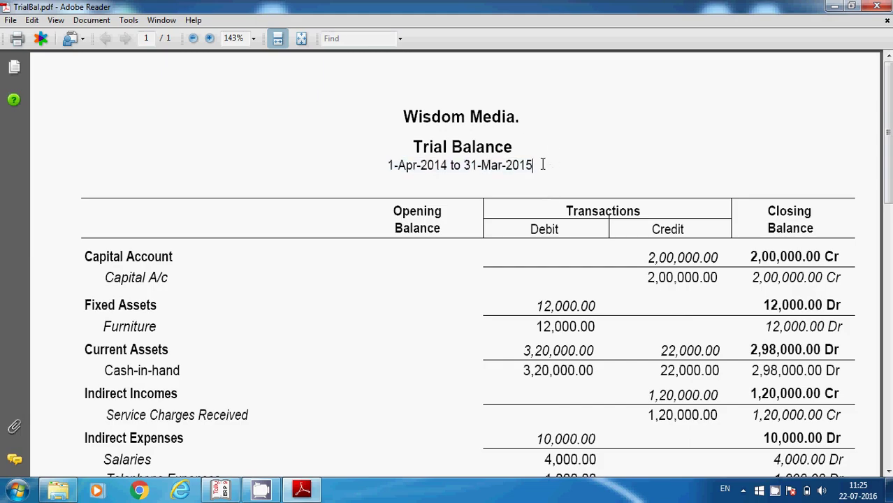
pyautogui.scroll(-2, 747, 383)
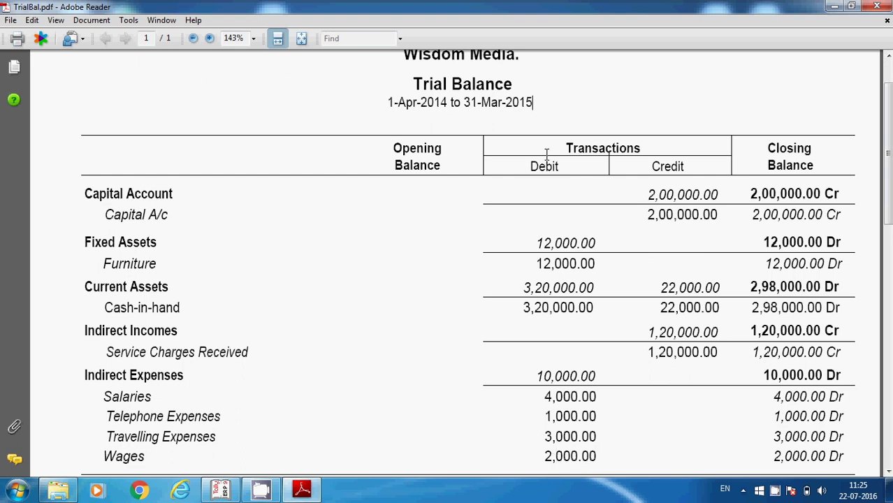
pyautogui.moveTo(538, 106); pyautogui.dragTo(391, 99)
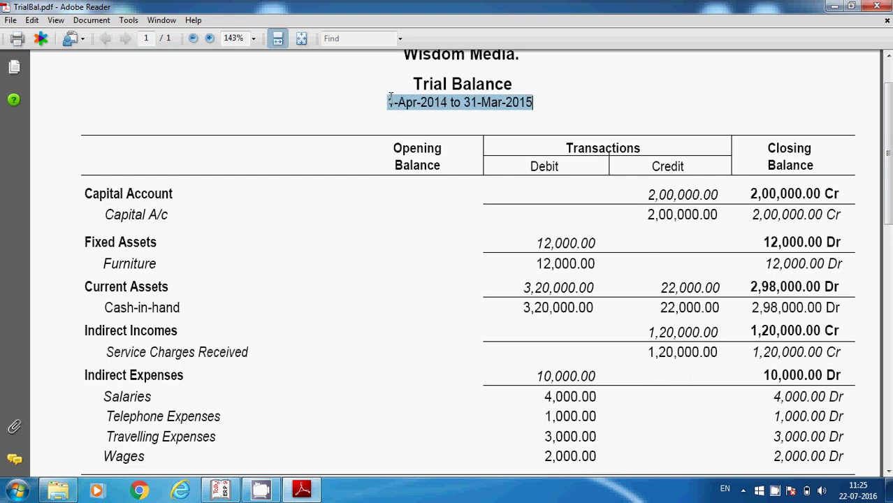
pyautogui.click(493, 113)
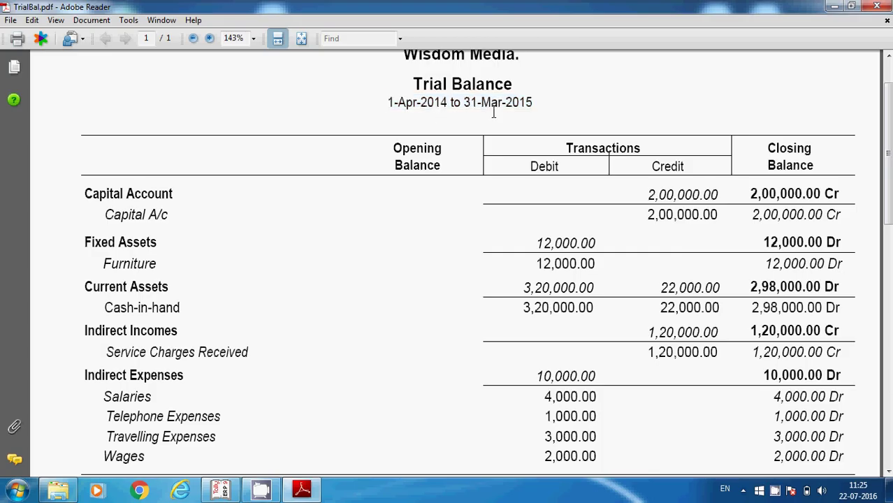
# Step: Review the opening, transaction and closing columns totalling 3,42,000, then close Adobe Reader
pyautogui.scroll(-3, 415, 198)
pyautogui.scroll(2, 404, 252)
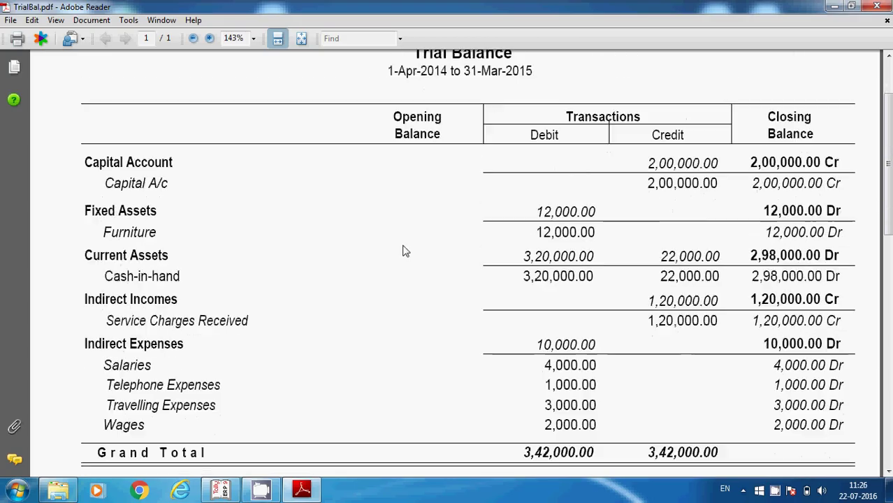
pyautogui.scroll(-2, 401, 280)
pyautogui.scroll(1, 398, 349)
pyautogui.scroll(2, 399, 388)
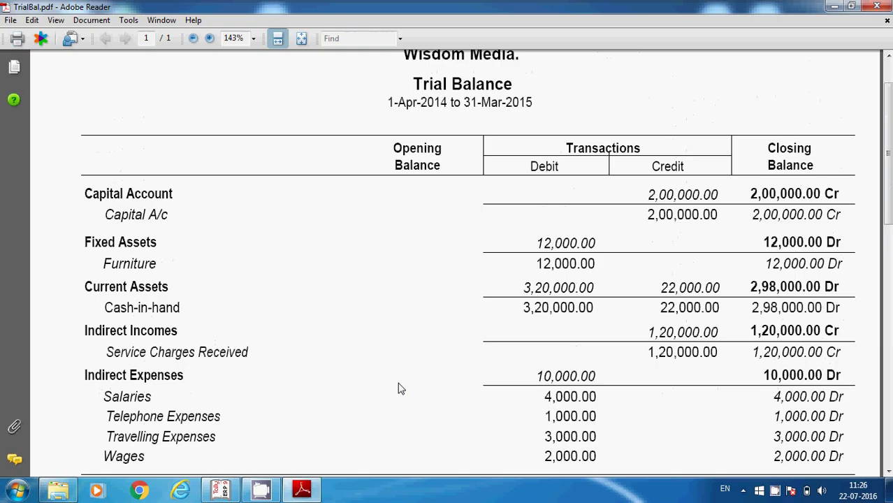
pyautogui.scroll(-4, 404, 328)
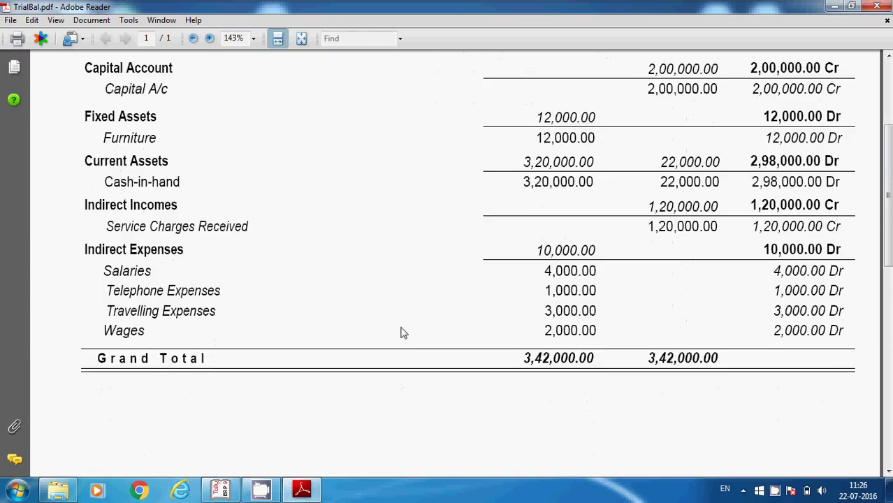
pyautogui.scroll(4, 399, 356)
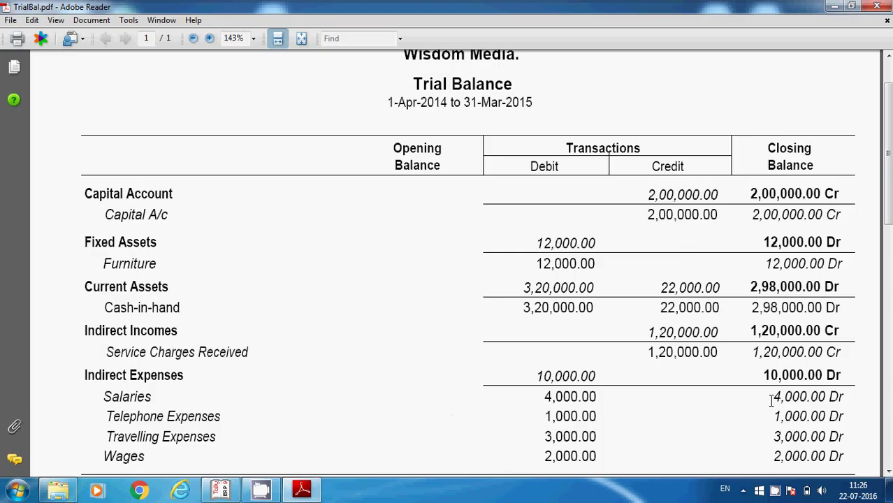
pyautogui.scroll(-3, 771, 394)
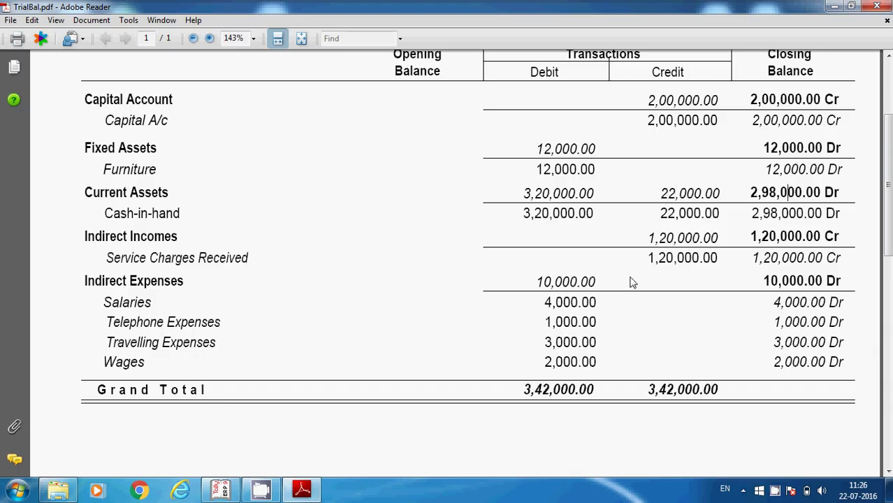
pyautogui.scroll(-3, 622, 443)
pyautogui.scroll(7, 606, 450)
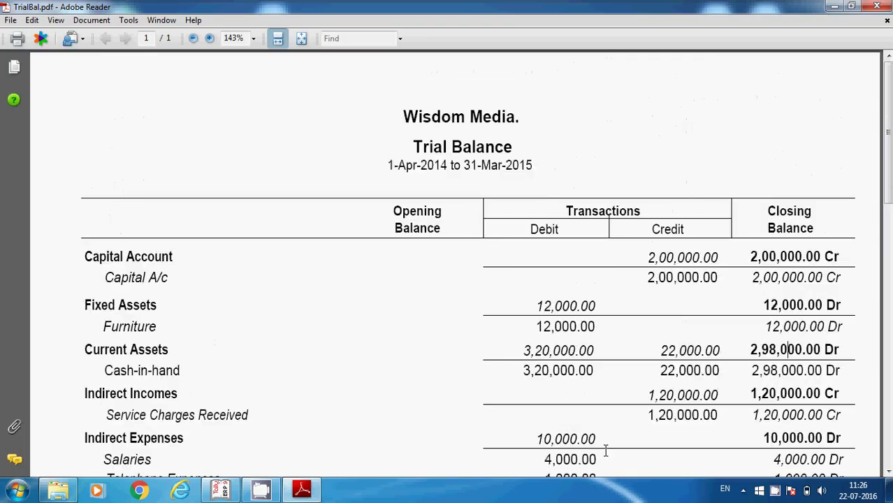
pyautogui.scroll(-3, 245, 401)
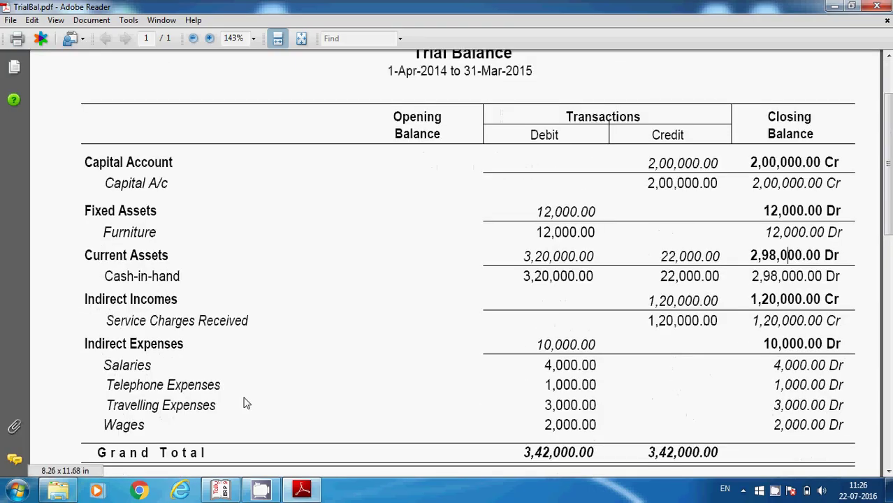
pyautogui.scroll(3, 292, 404)
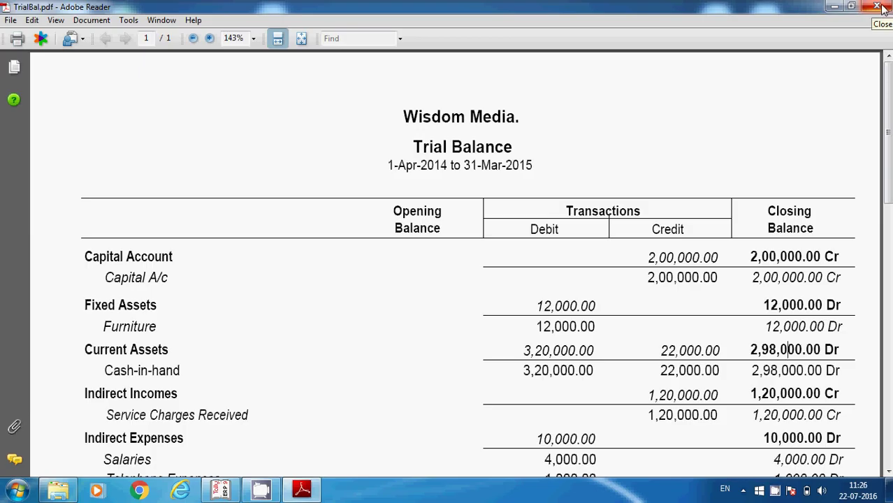
pyautogui.click(882, 7)
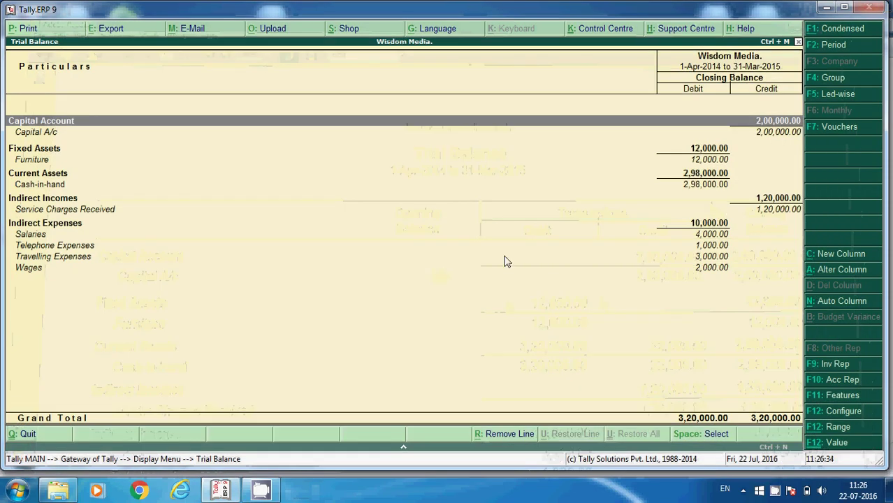
# Step: Start a new trial balance export with Excel (Spreadsheet) as the format
pyautogui.click(107, 29)
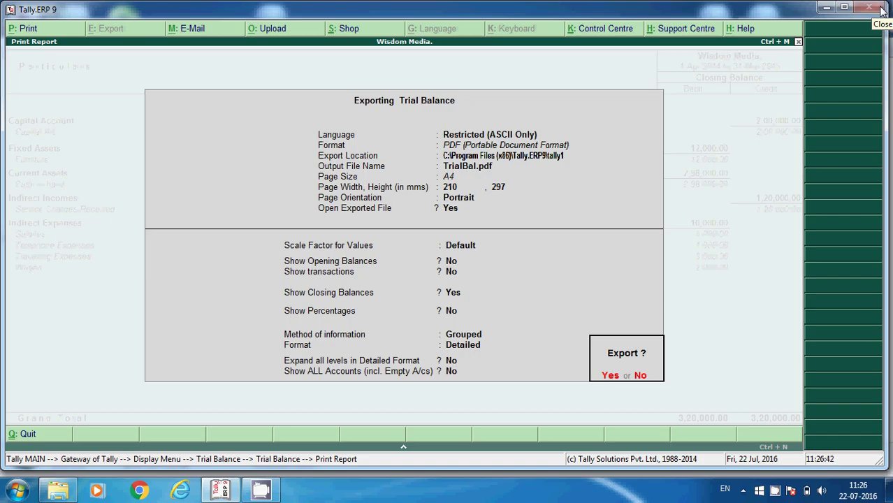
pyautogui.press('n')
pyautogui.press('Return')
pyautogui.press('Up')
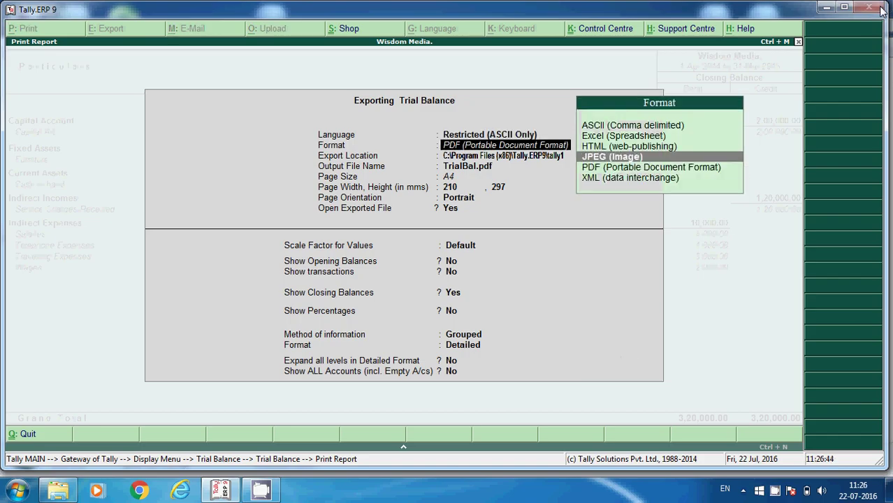
pyautogui.press('Up')
pyautogui.press('Up')
pyautogui.press('Return')
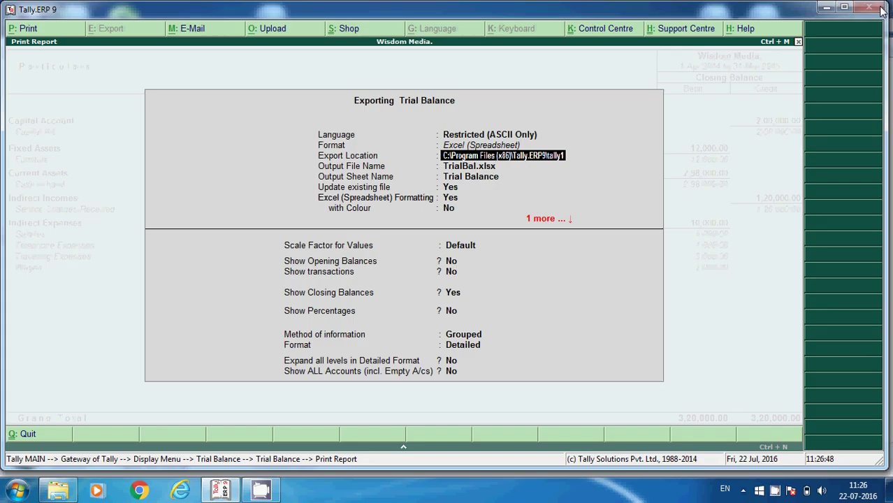
# Step: Set export location C:\wisdommedia with file TrialBal.xlsx and Default scale
pyautogui.press('BackSpace')
pyautogui.press('BackSpace')
pyautogui.press('BackSpace')
pyautogui.press('BackSpace')
pyautogui.press('BackSpace')
pyautogui.press('BackSpace')
pyautogui.press('BackSpace')
pyautogui.press('BackSpace')
pyautogui.press('BackSpace')
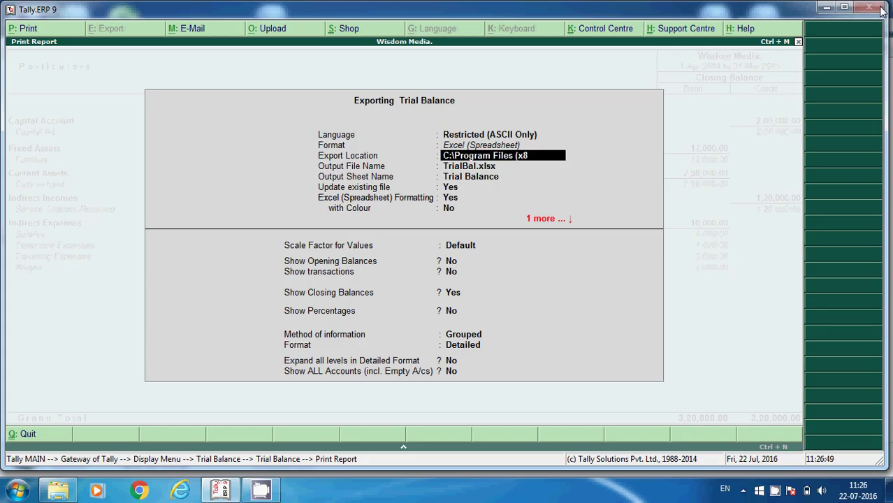
pyautogui.press('BackSpace')
pyautogui.press('BackSpace')
pyautogui.press('BackSpace')
pyautogui.press('BackSpace')
pyautogui.press('BackSpace')
pyautogui.press('BackSpace')
pyautogui.press('BackSpace')
pyautogui.press('BackSpace')
pyautogui.press('BackSpace')
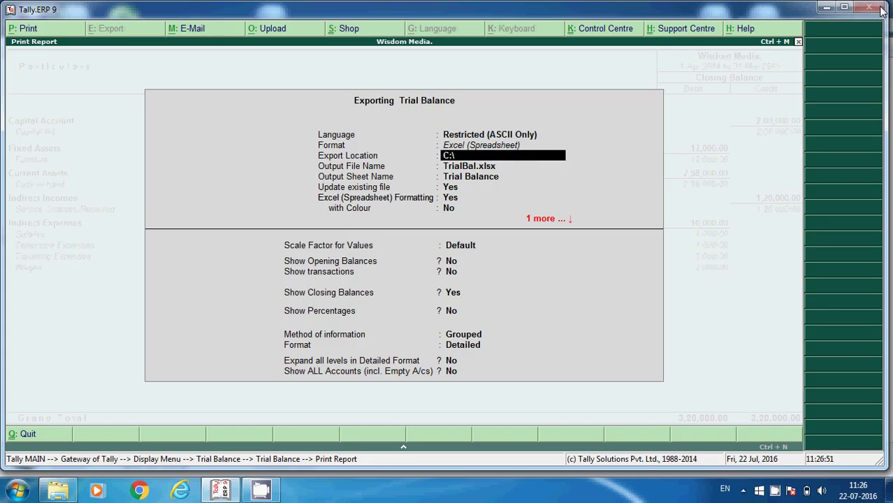
pyautogui.write('wisdomme')
pyautogui.write('dia')
pyautogui.press('Return')
pyautogui.press('Return')
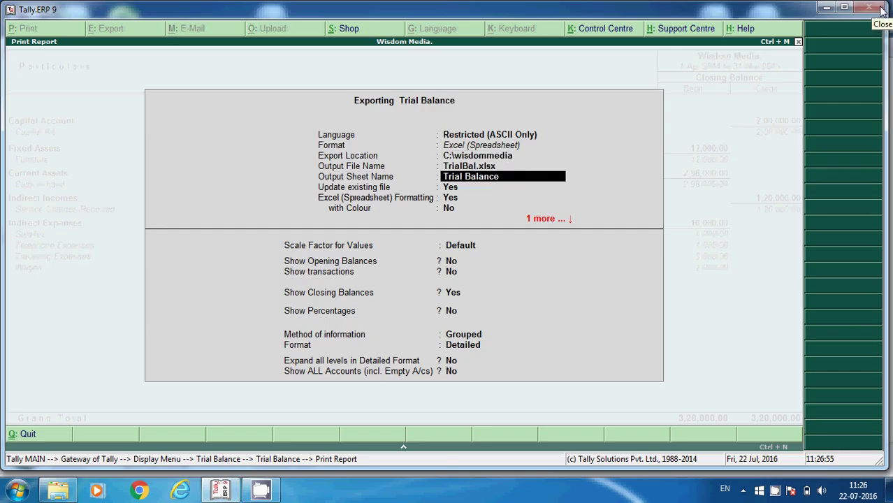
pyautogui.press('Return')
pyautogui.press('Return')
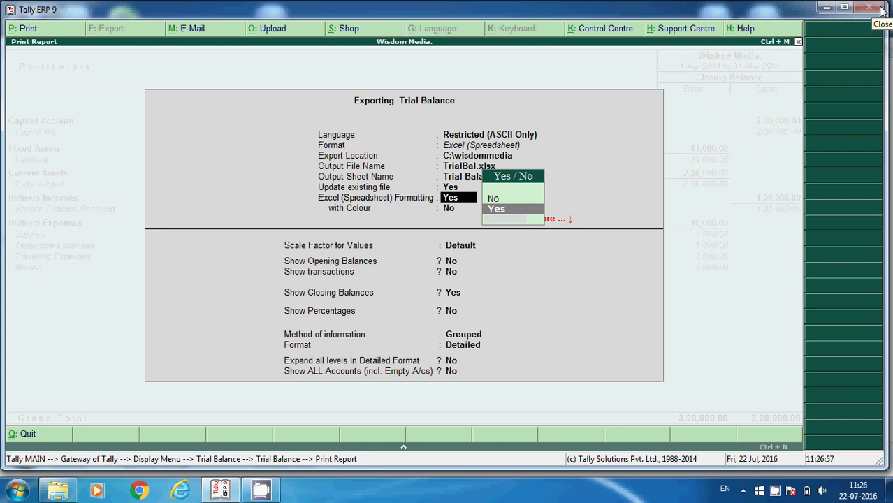
pyautogui.press('Return')
pyautogui.press('Return')
pyautogui.press('Return')
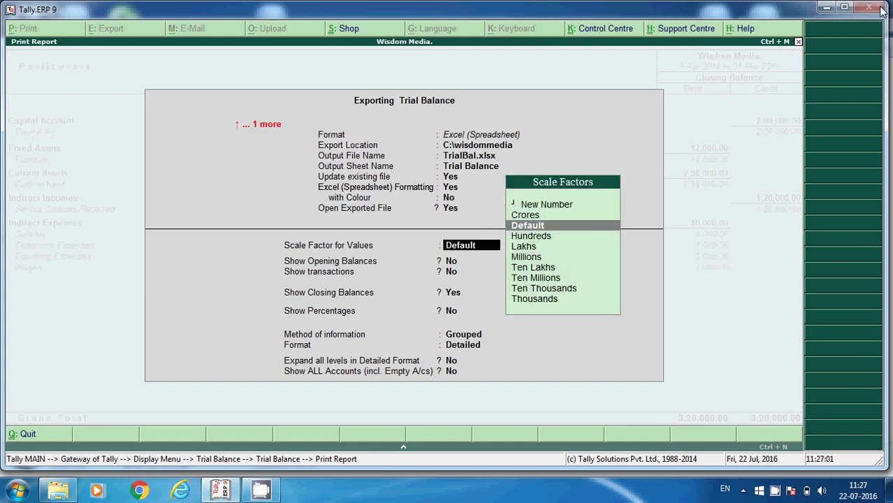
pyautogui.press('Return')
# Step: Include opening balances and transactions with closing balances, reaching the export confirmation
pyautogui.press('y')
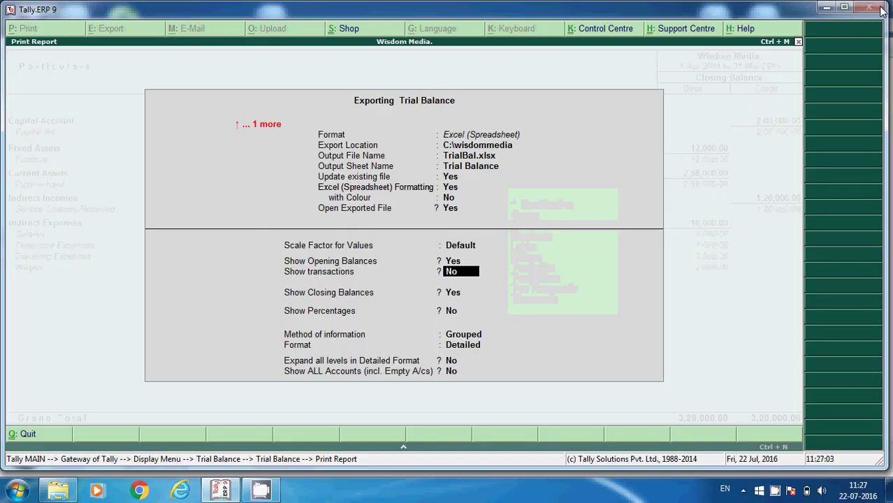
pyautogui.press('y')
pyautogui.press('Return')
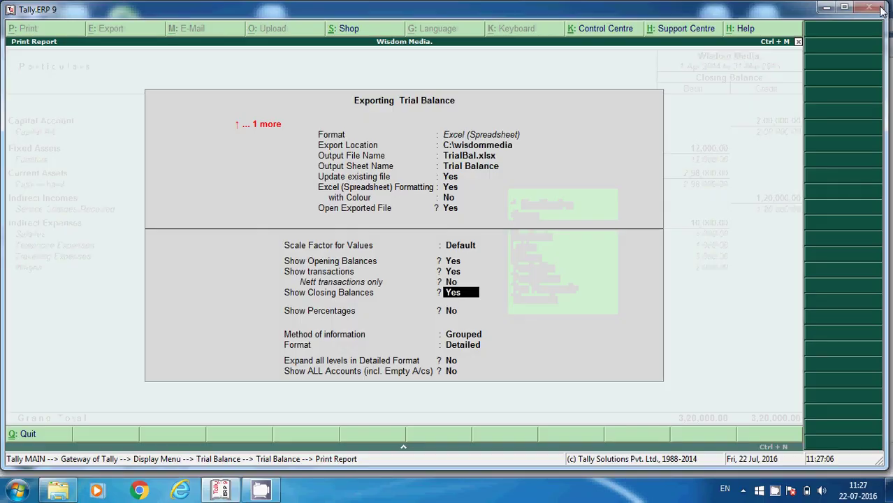
pyautogui.press('Return')
pyautogui.press('Return')
pyautogui.press('Return')
pyautogui.press('Return')
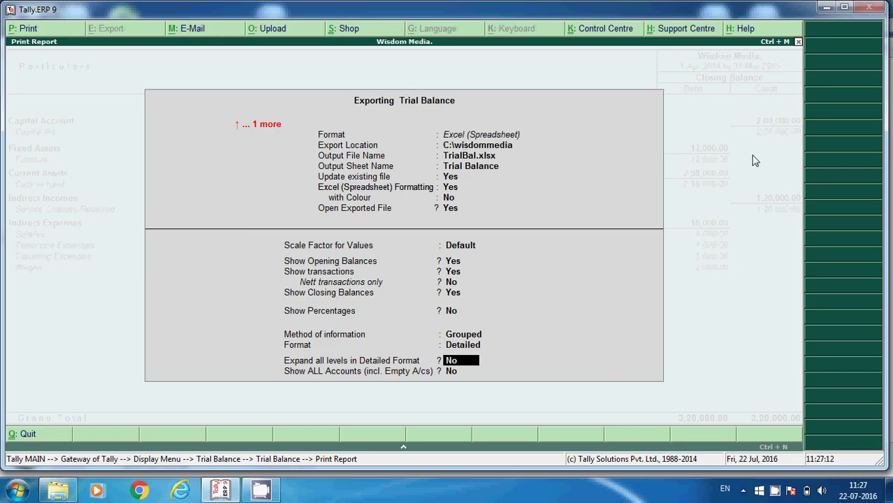
pyautogui.press('Return')
pyautogui.press('Return')
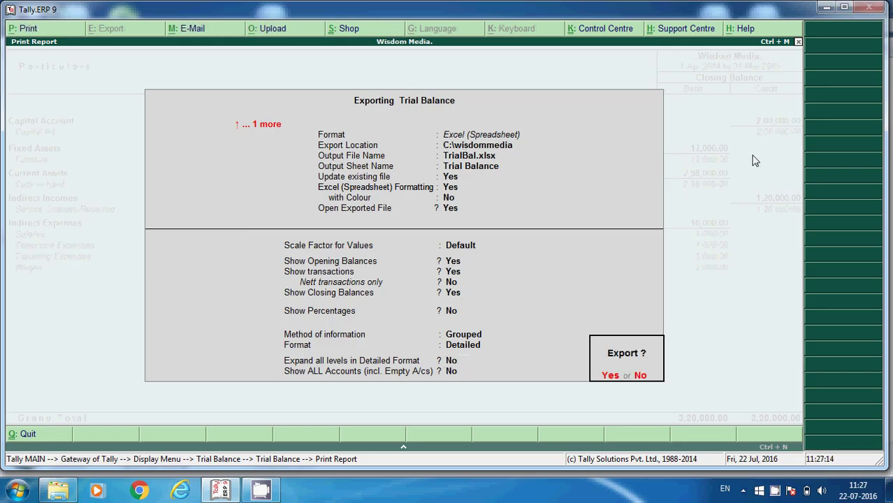
pyautogui.press('Return')
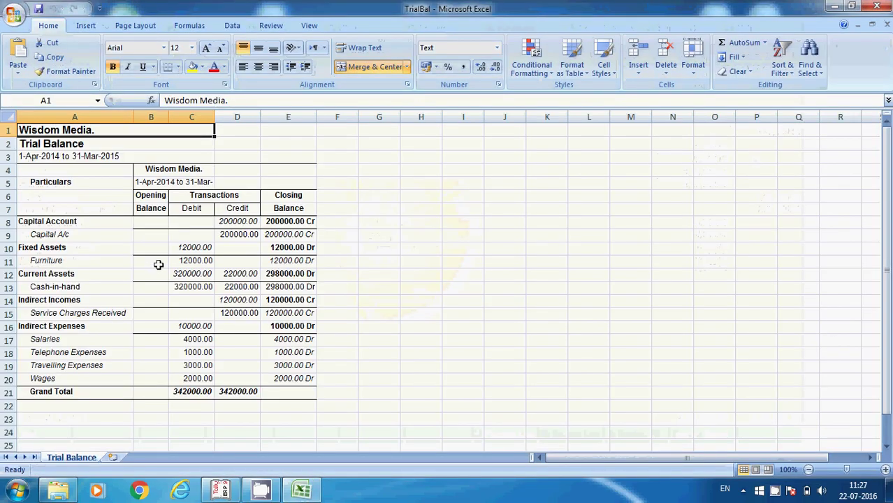
# Step: Inspect the Opening Balance, Transactions and Closing Balance columns totalling 342000, then close Excel
pyautogui.click(453, 210)
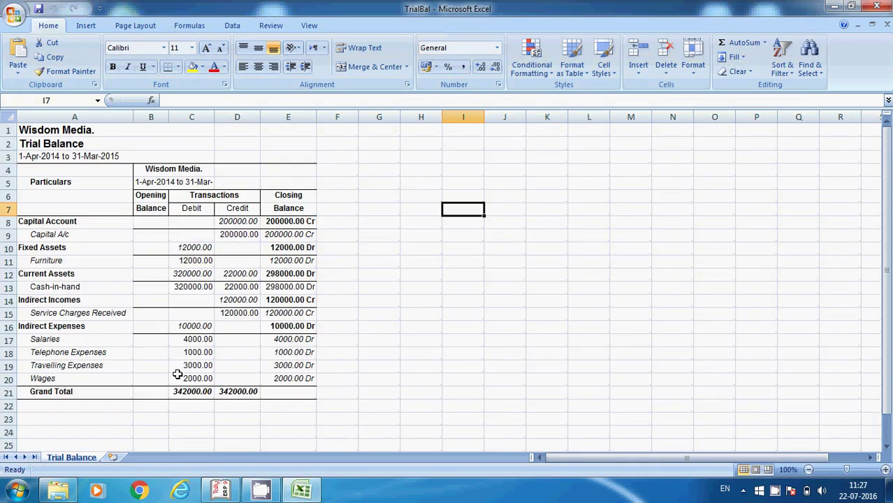
pyautogui.moveTo(157, 206); pyautogui.dragTo(140, 389)
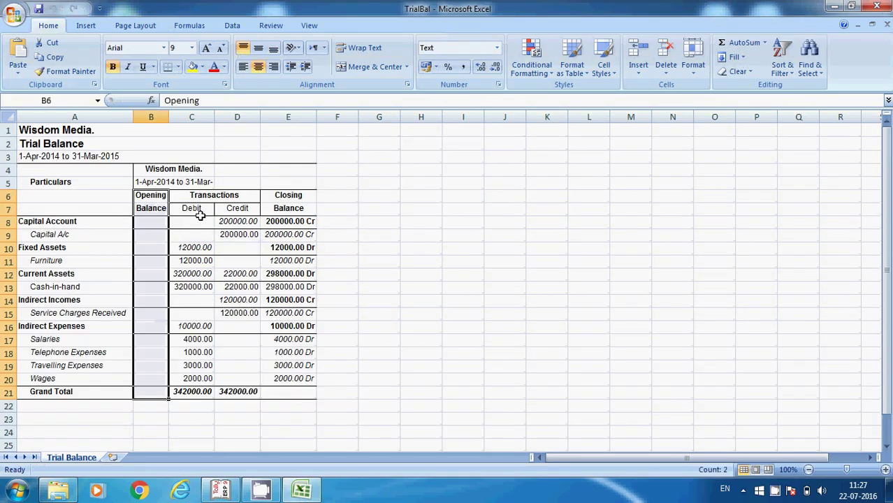
pyautogui.moveTo(206, 195); pyautogui.dragTo(213, 378)
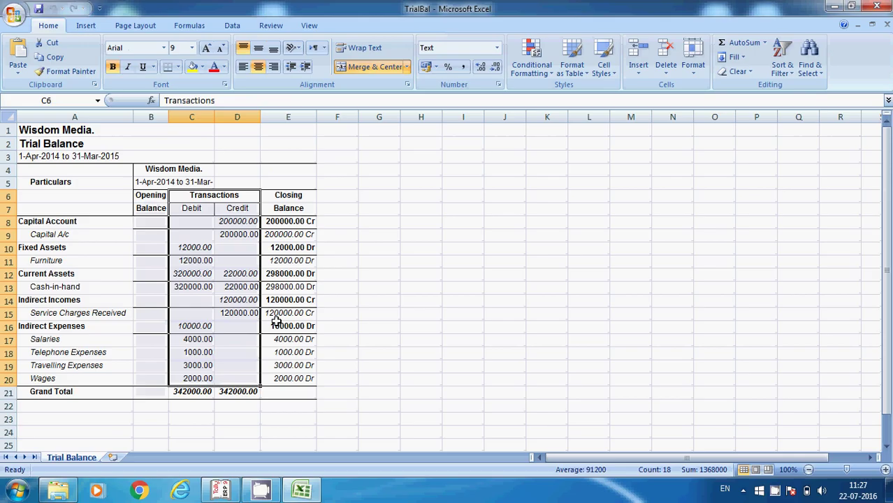
pyautogui.moveTo(288, 194); pyautogui.dragTo(283, 391)
pyautogui.click(447, 342)
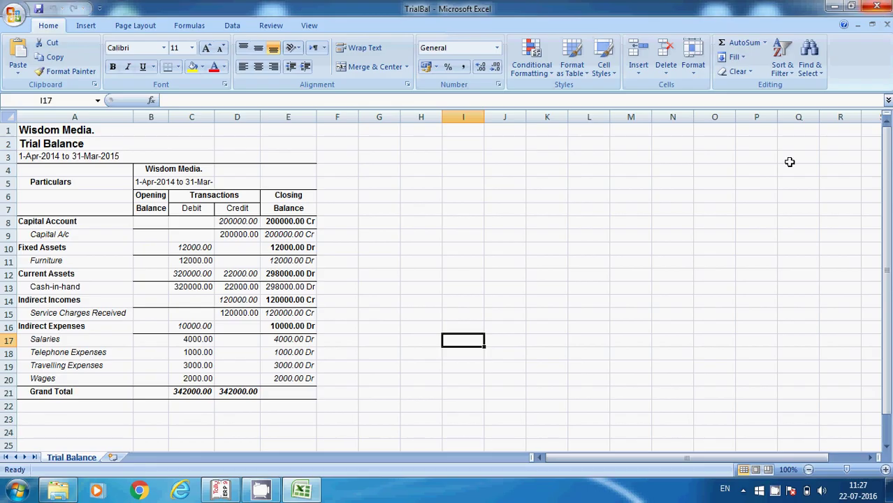
pyautogui.click(885, 12)
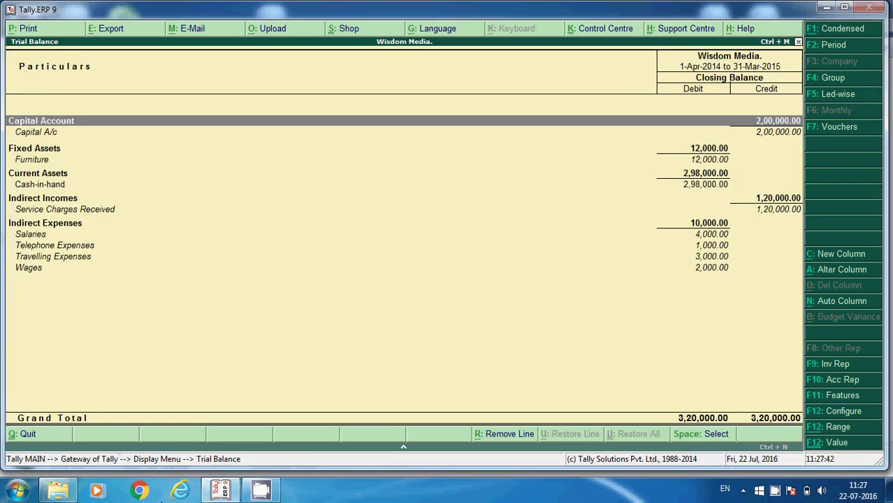
# Step: Confirm TrialBal.pdf is in C:\wisdom media and TrialBal.xlsx in C:\wisdommedia
pyautogui.click(826, 7)
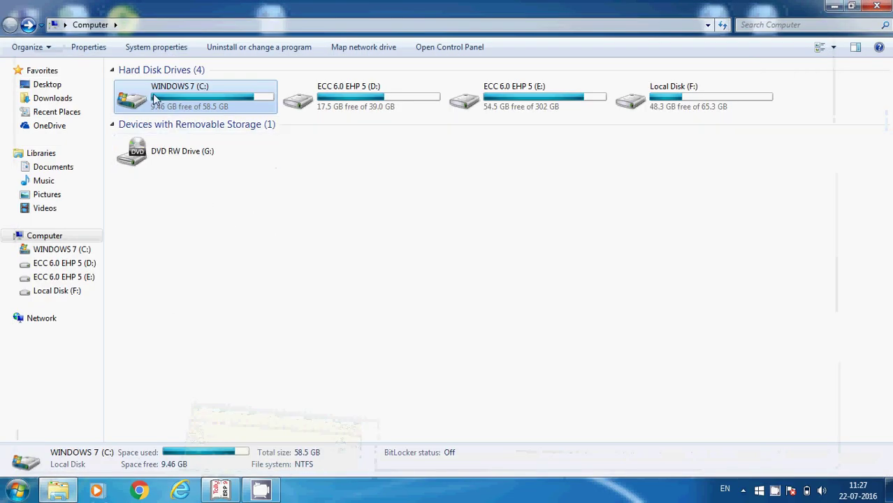
pyautogui.doubleClick(181, 104)
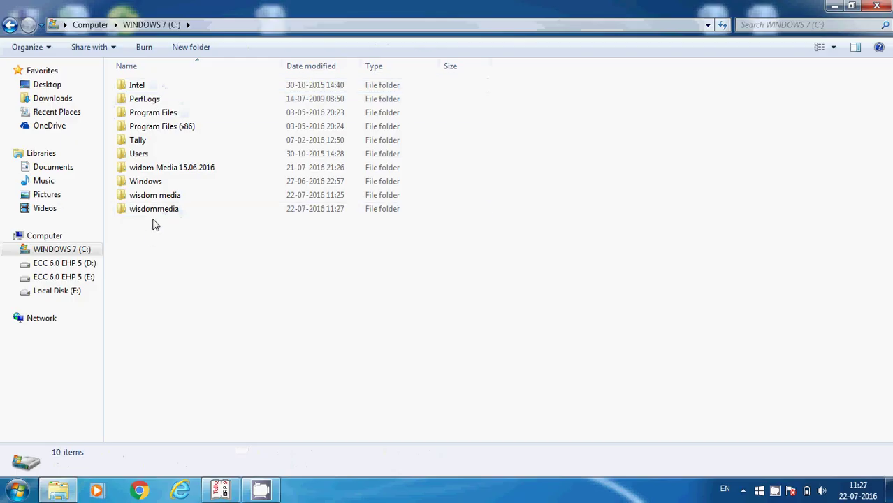
pyautogui.doubleClick(155, 197)
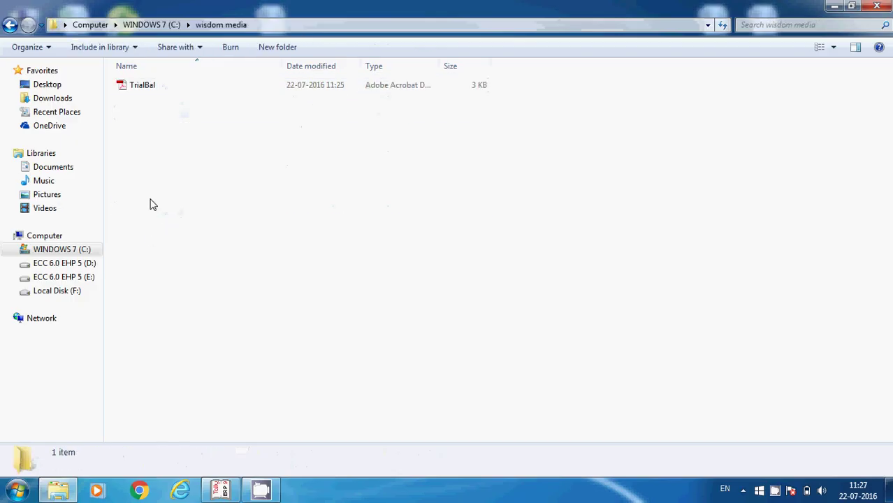
pyautogui.click(140, 89)
pyautogui.click(11, 26)
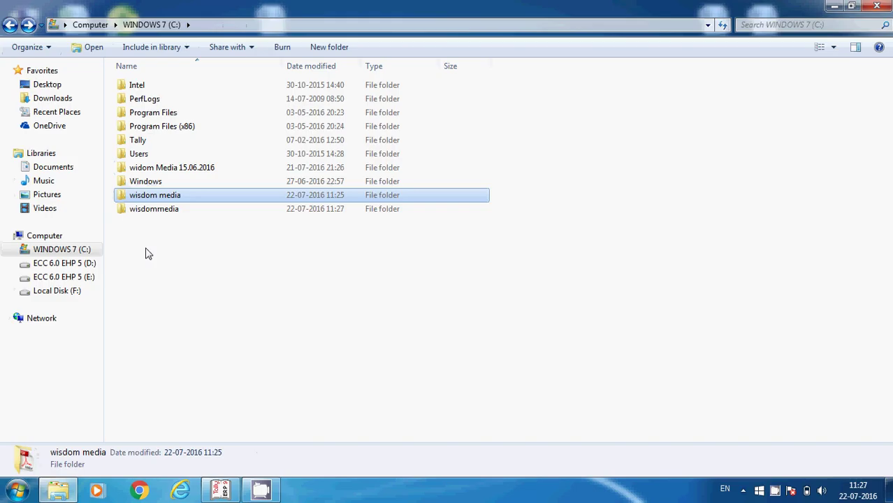
pyautogui.doubleClick(148, 209)
pyautogui.click(140, 87)
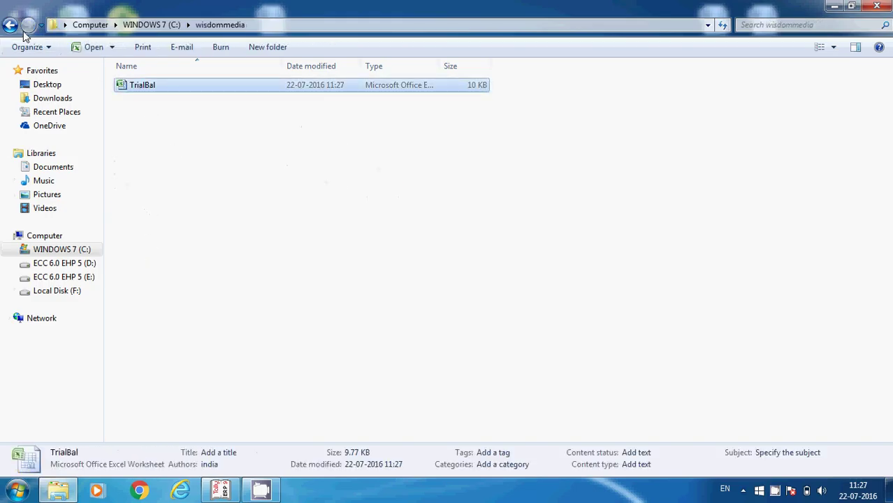
pyautogui.click(11, 26)
# Step: Reopen TrialBal.pdf from C:\wisdom media, scroll through it, close it and return to drive C
pyautogui.doubleClick(152, 197)
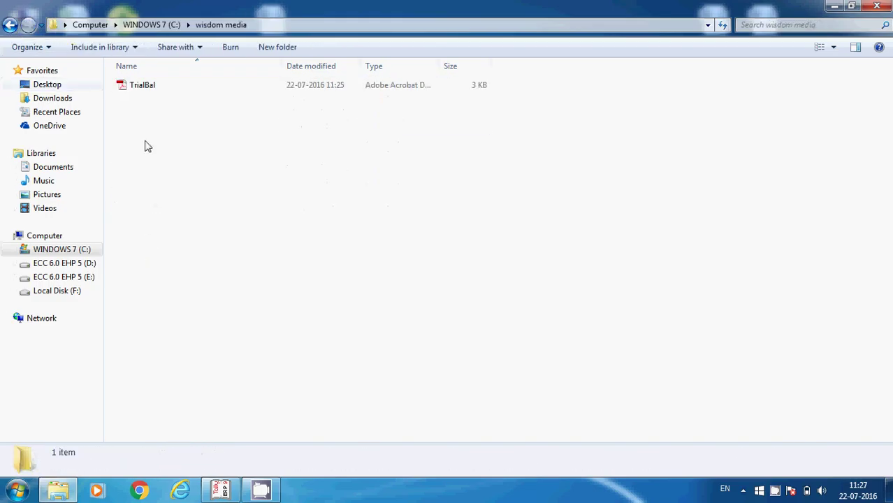
pyautogui.doubleClick(138, 88)
pyautogui.scroll(-5, 331, 300)
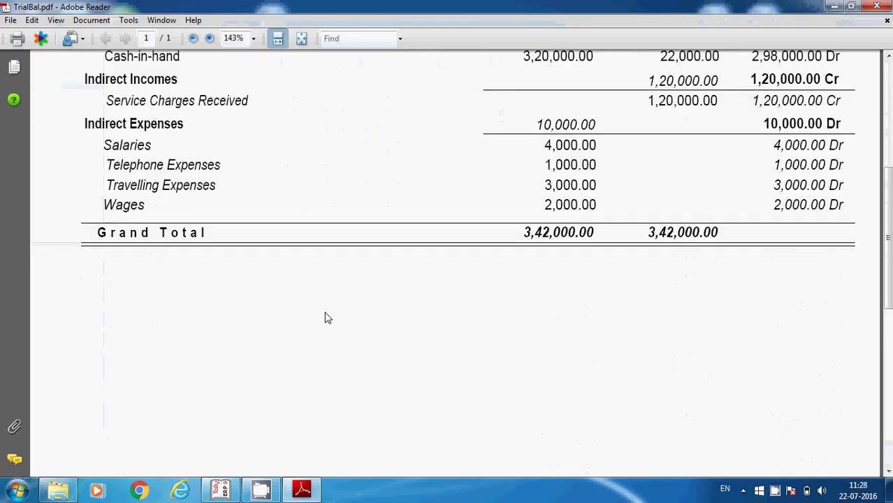
pyautogui.scroll(6, 321, 328)
pyautogui.scroll(-3, 350, 332)
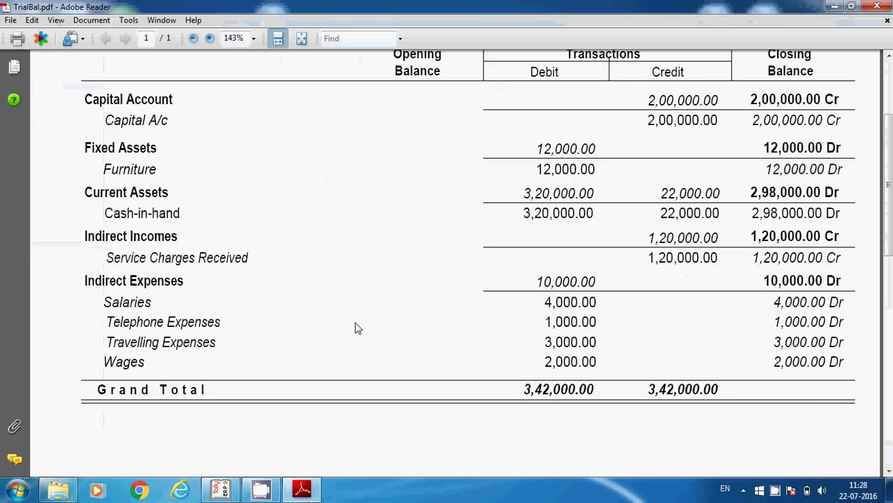
pyautogui.click(883, 5)
pyautogui.click(9, 27)
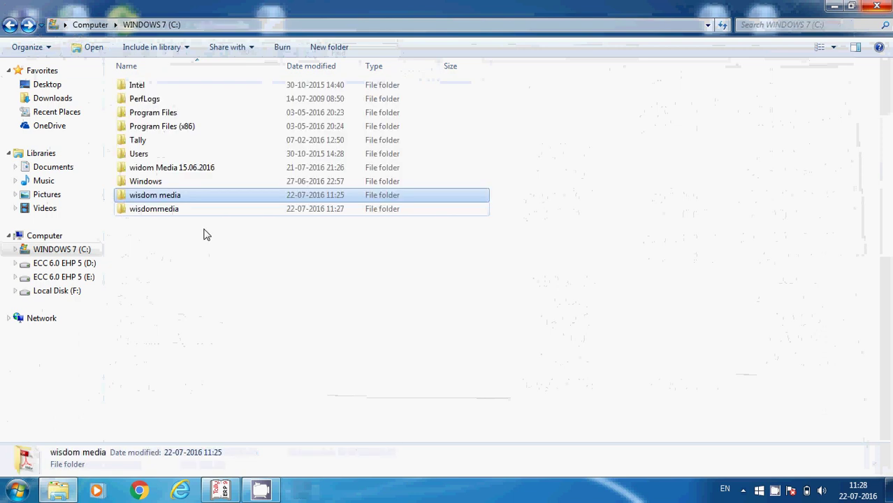
# Step: Open TrialBal.xlsx from C:\wisdommedia and check its columns totalling 342000
pyautogui.doubleClick(154, 210)
pyautogui.doubleClick(147, 97)
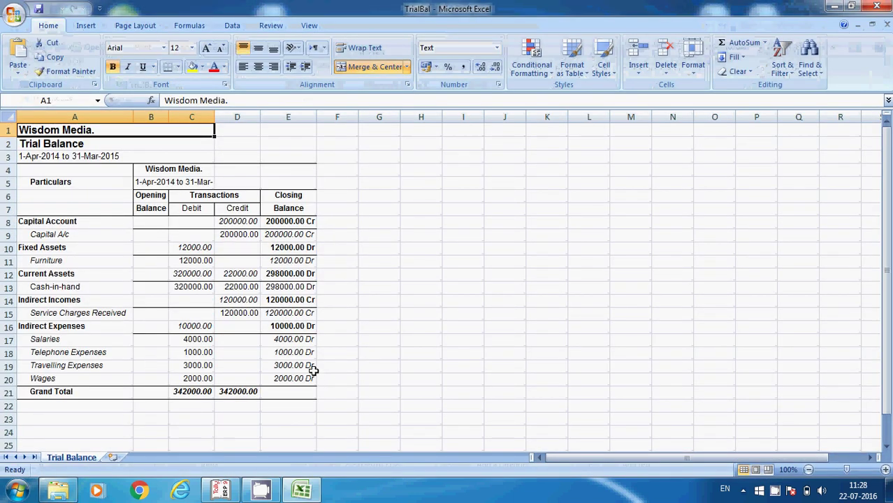
pyautogui.scroll(-3, 199, 363)
pyautogui.scroll(3, 193, 373)
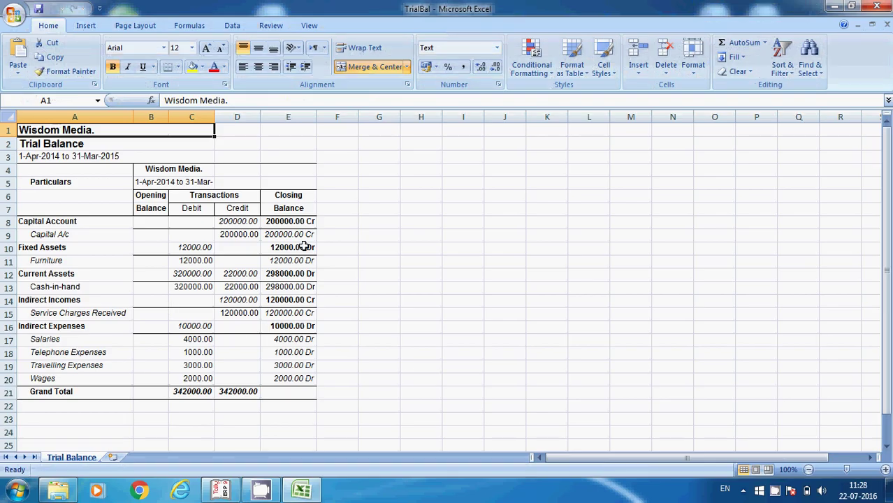
pyautogui.click(434, 196)
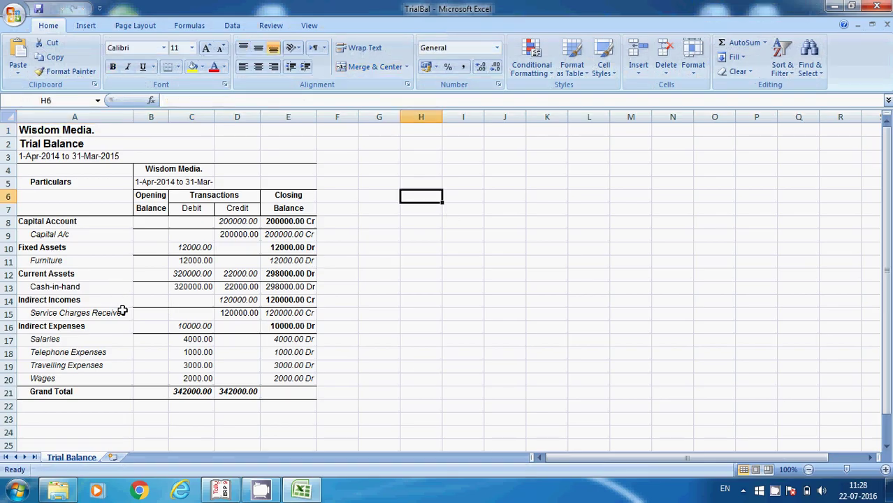
# Step: Close the workbook and restore Tally's Trial Balance from the taskbar
pyautogui.click(877, 7)
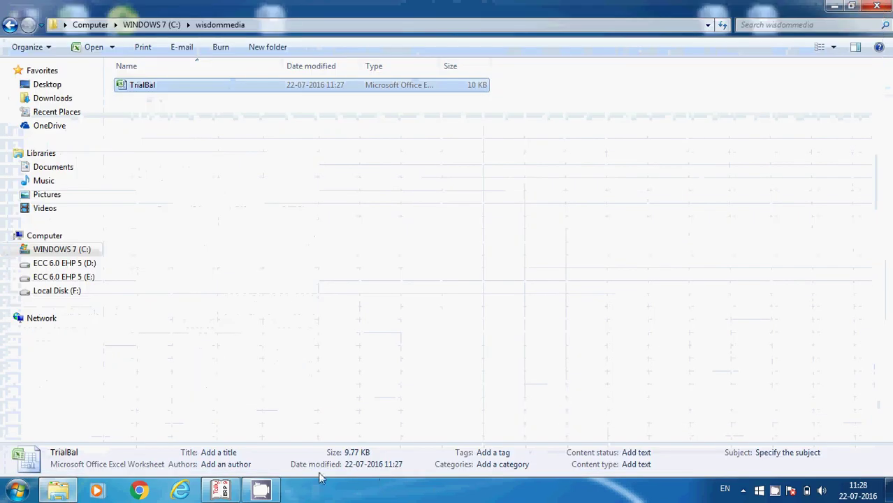
pyautogui.click(221, 491)
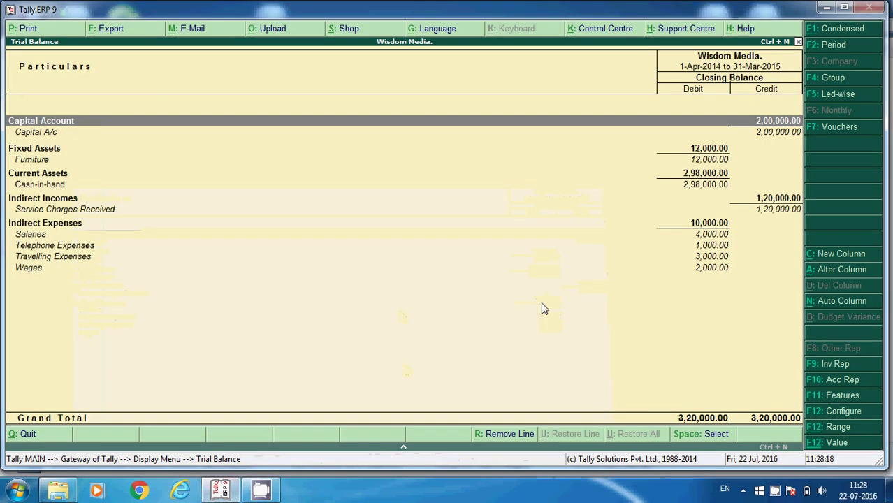